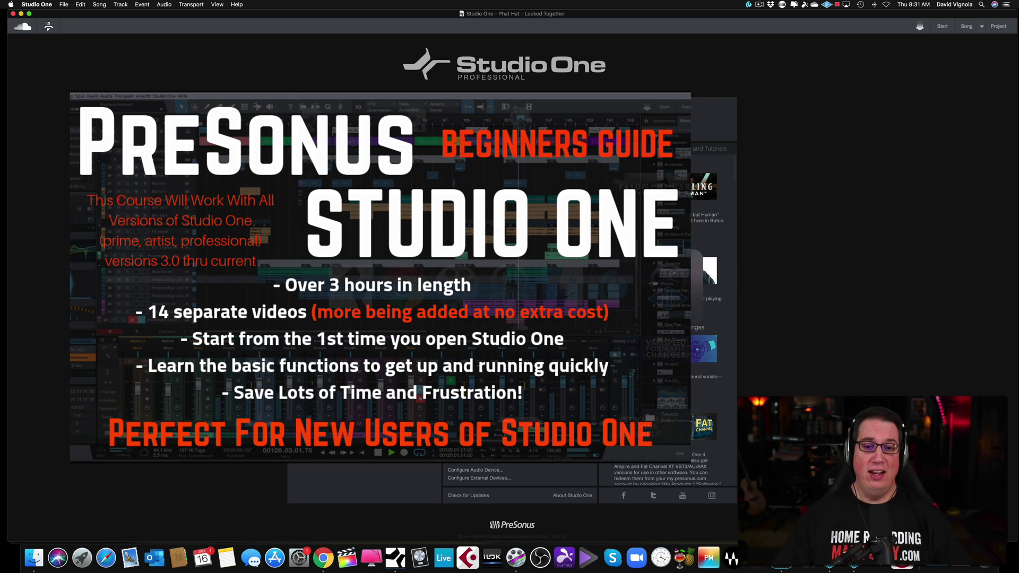
- Switch from Studio One to the browser showing my.presonus.com
{"action": "key", "text": "super+Tab"}
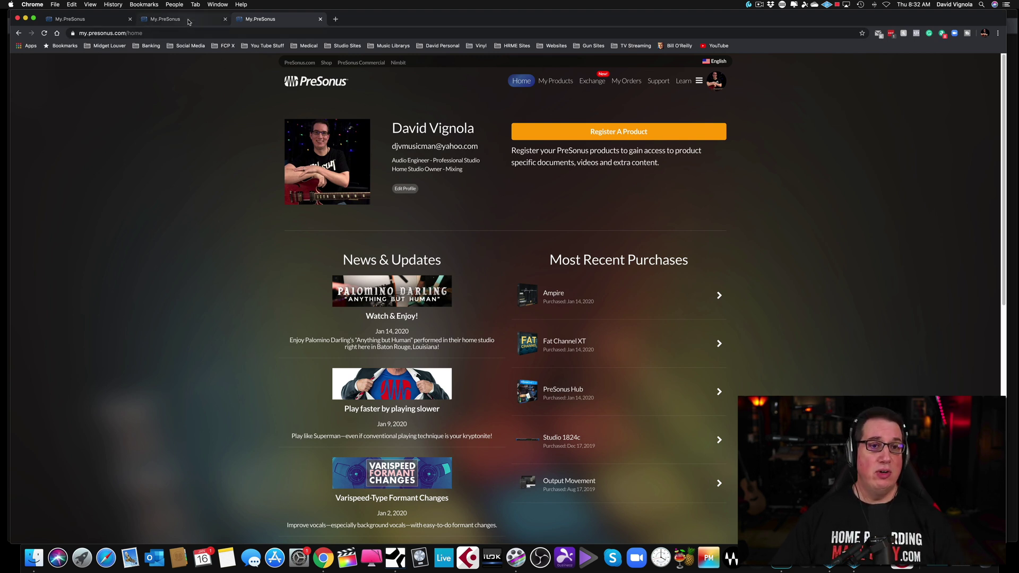
- Check the account page's full URL and flip through the other open My.PreSonus tabs
{"action": "left_click", "coordinate": [164, 35]}
{"action": "left_click", "coordinate": [166, 37]}
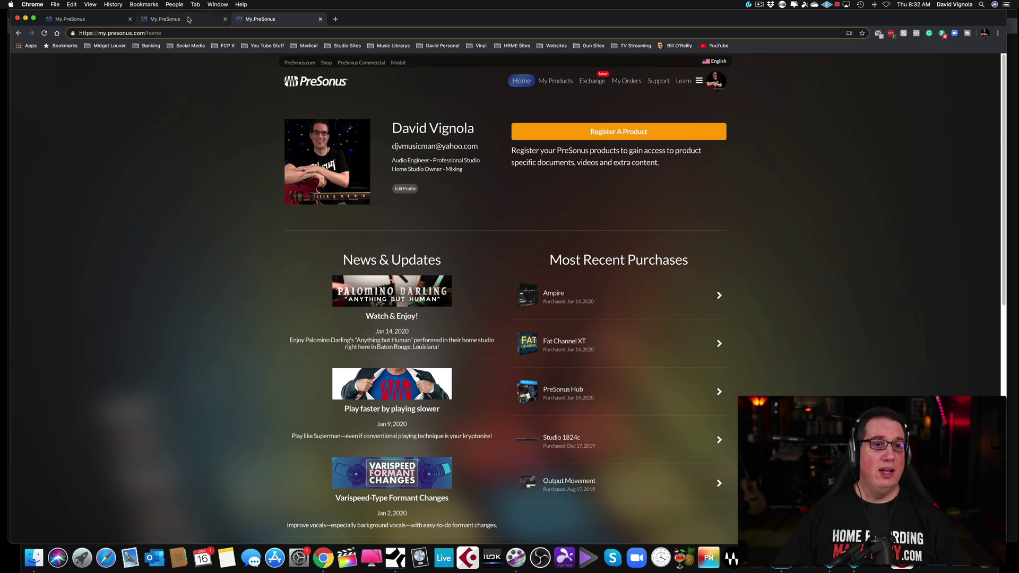
{"action": "left_click", "coordinate": [165, 20]}
{"action": "left_click", "coordinate": [286, 20]}
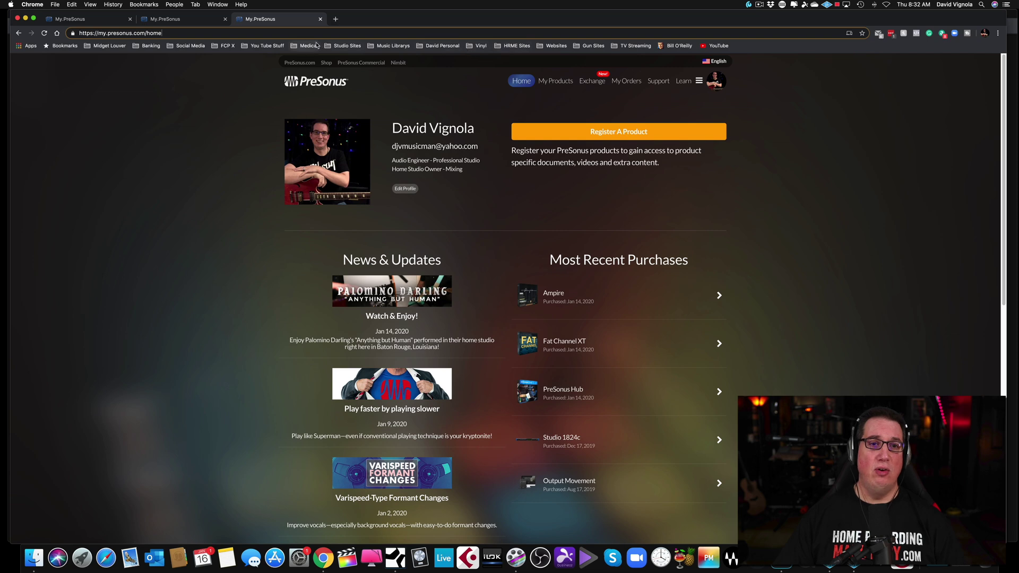
- Load the PreSonus website from the Studio Sites > DAW's bookmark folder in the third tab
{"action": "left_click", "coordinate": [342, 46]}
{"action": "mouse_move", "coordinate": [451, 74]}
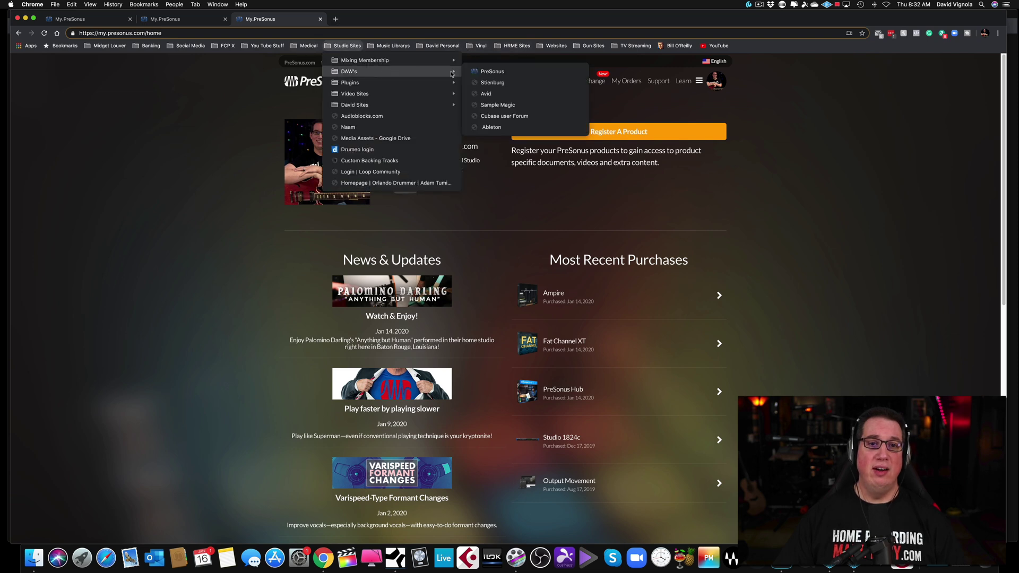
{"action": "left_click", "coordinate": [491, 72]}
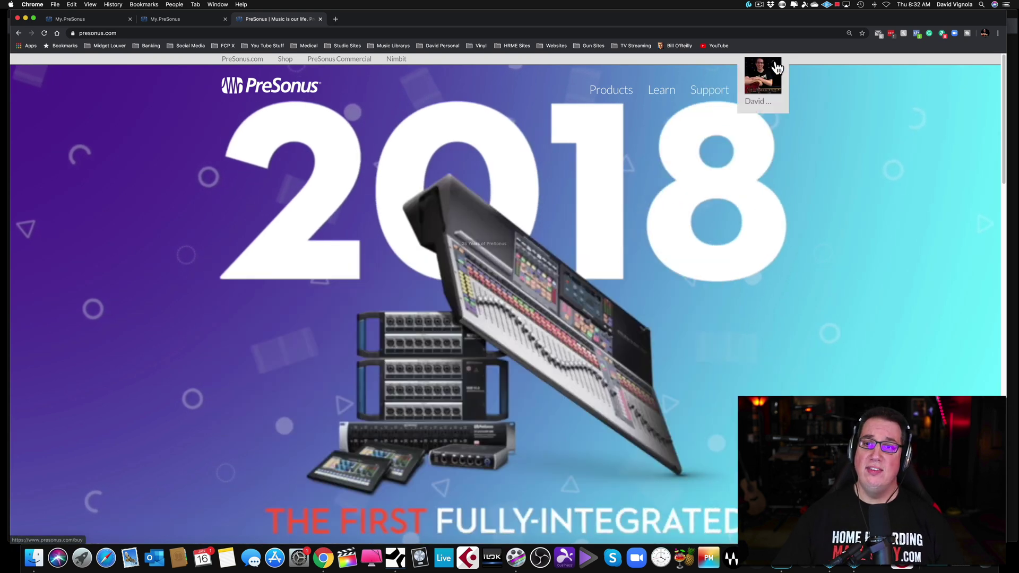
- Go back to the My.PreSonus home page through the account avatar's My Account link
{"action": "mouse_move", "coordinate": [771, 77]}
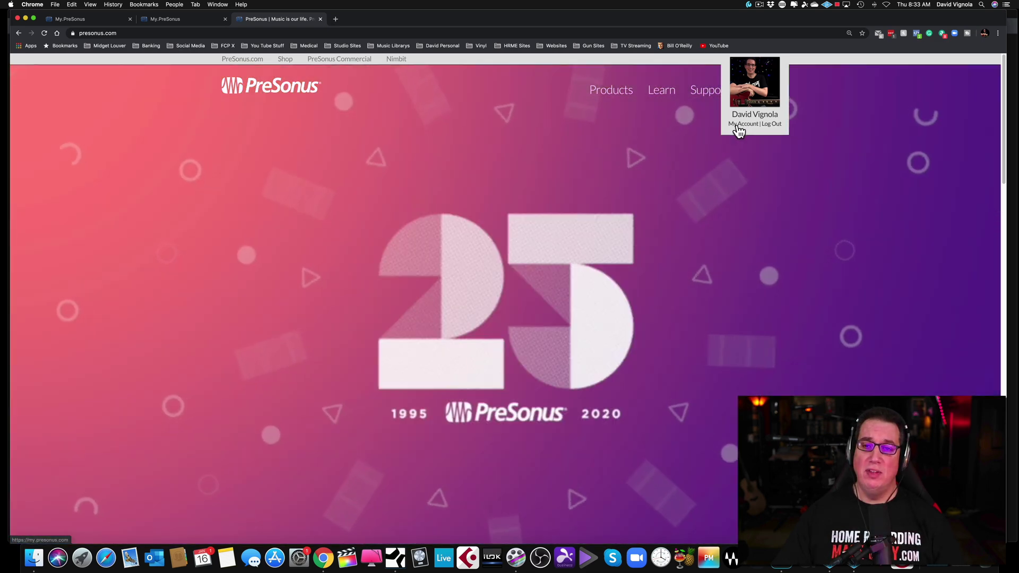
{"action": "left_click", "coordinate": [739, 127]}
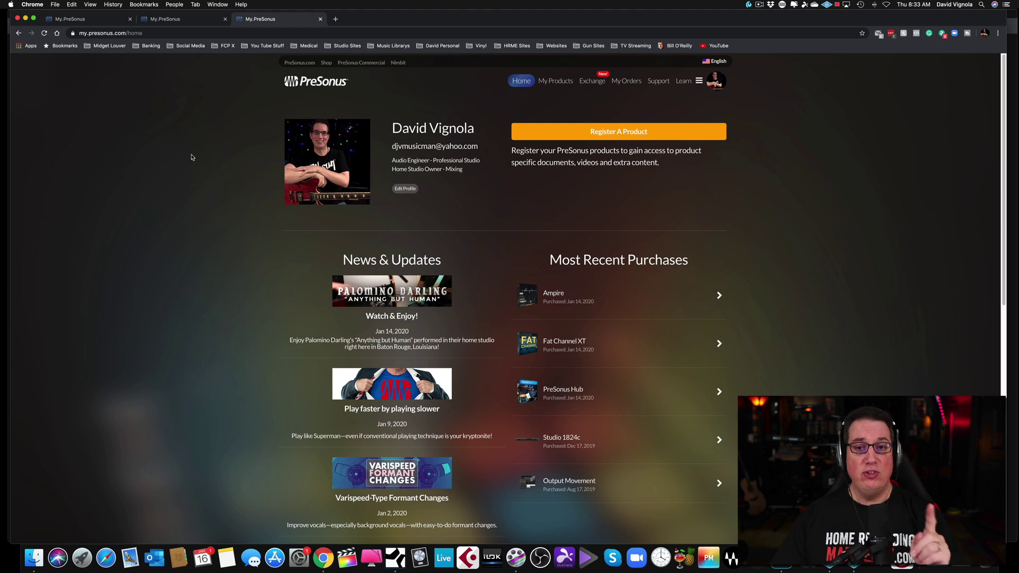
{"action": "left_click", "coordinate": [584, 133]}
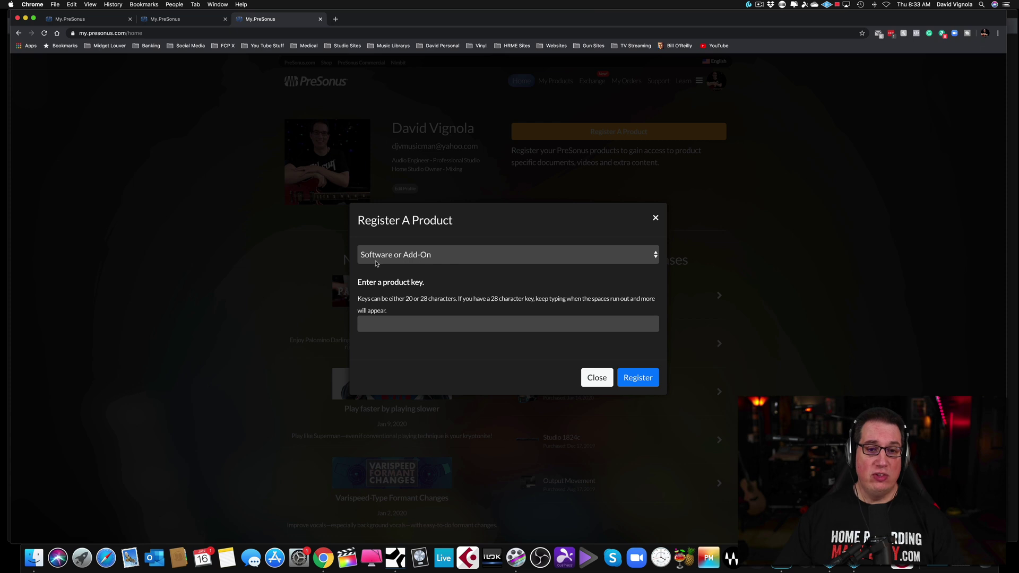
{"action": "left_click", "coordinate": [469, 258]}
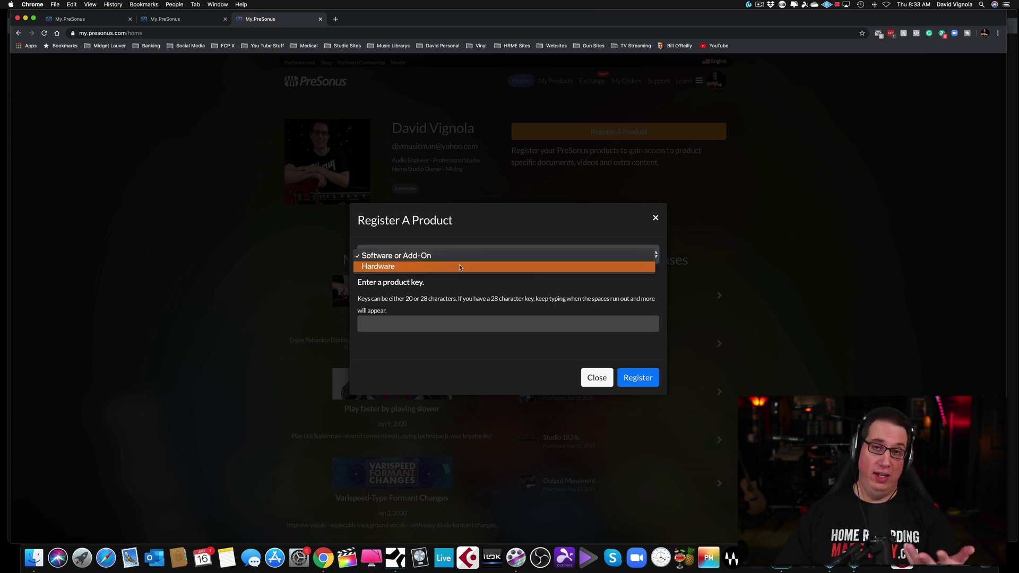
{"action": "left_click", "coordinate": [460, 267]}
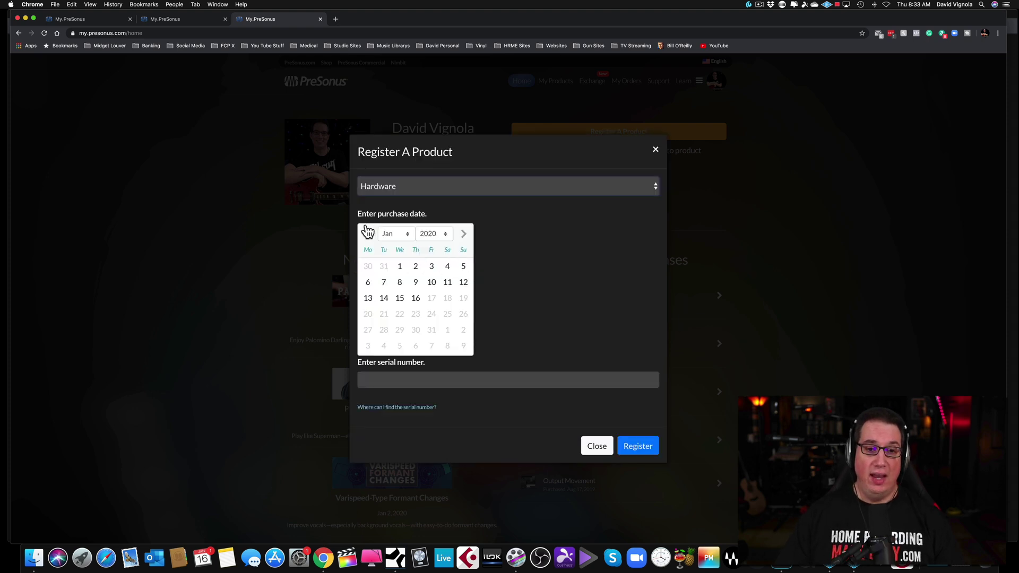
{"action": "left_click", "coordinate": [382, 376]}
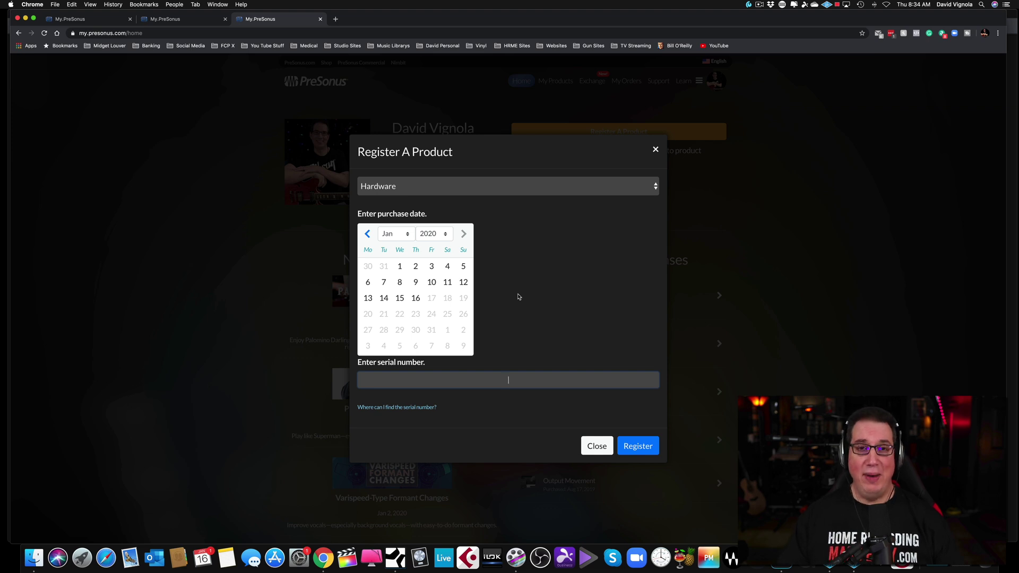
{"action": "left_click", "coordinate": [597, 446]}
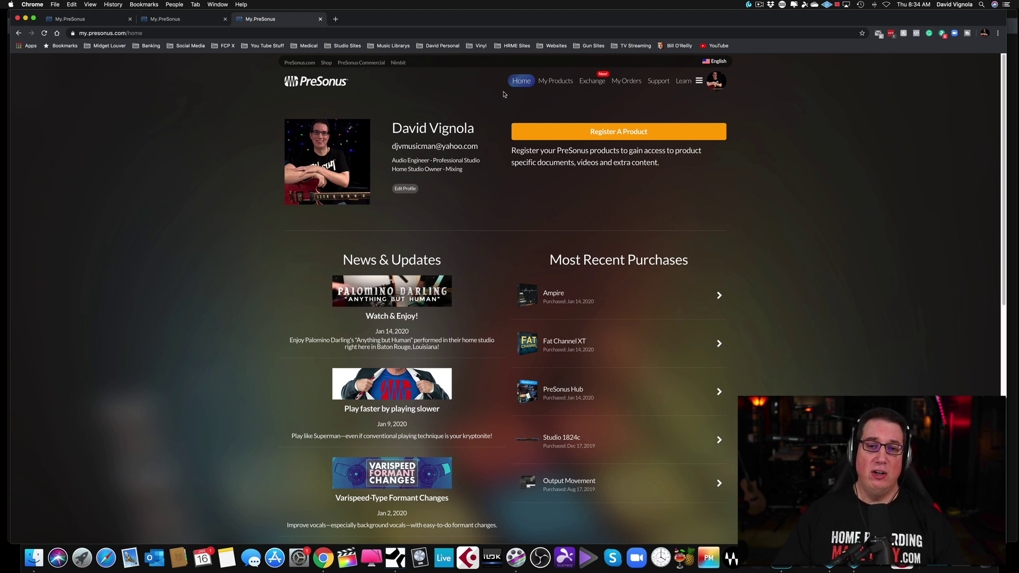
- List registered hardware under My Products: Studio 1824c, Studio 1810c and StudioLive 16 Series III
{"action": "left_click", "coordinate": [555, 87]}
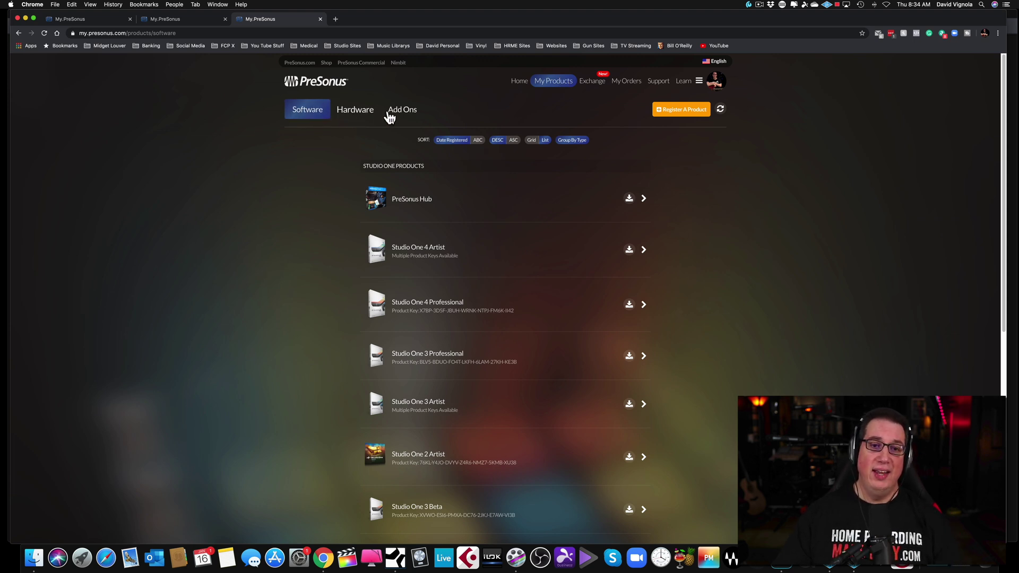
{"action": "left_click", "coordinate": [355, 112]}
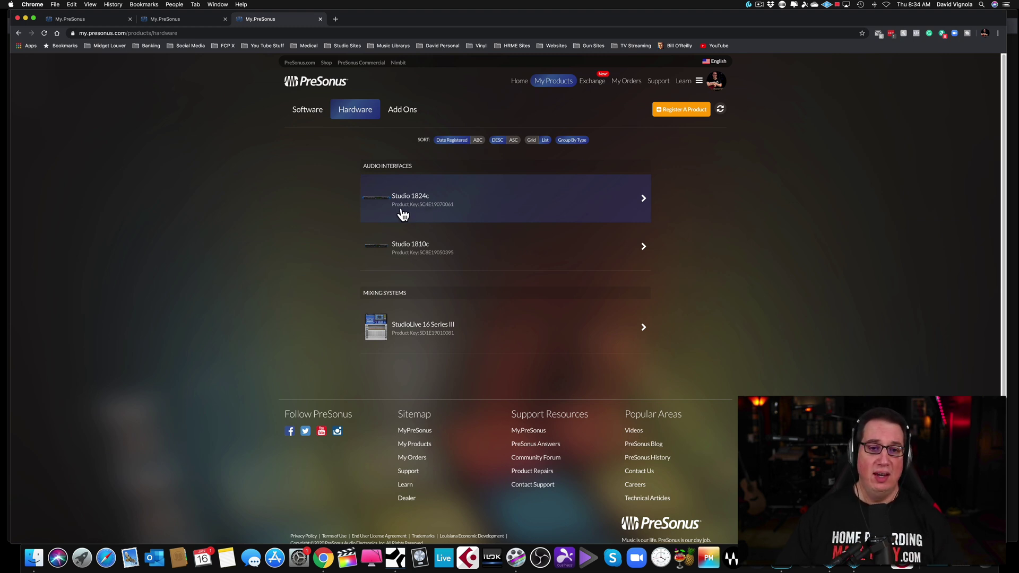
- Open the Studio 1824c product page and review its serial number, bundled software and downloads
{"action": "left_click", "coordinate": [643, 202]}
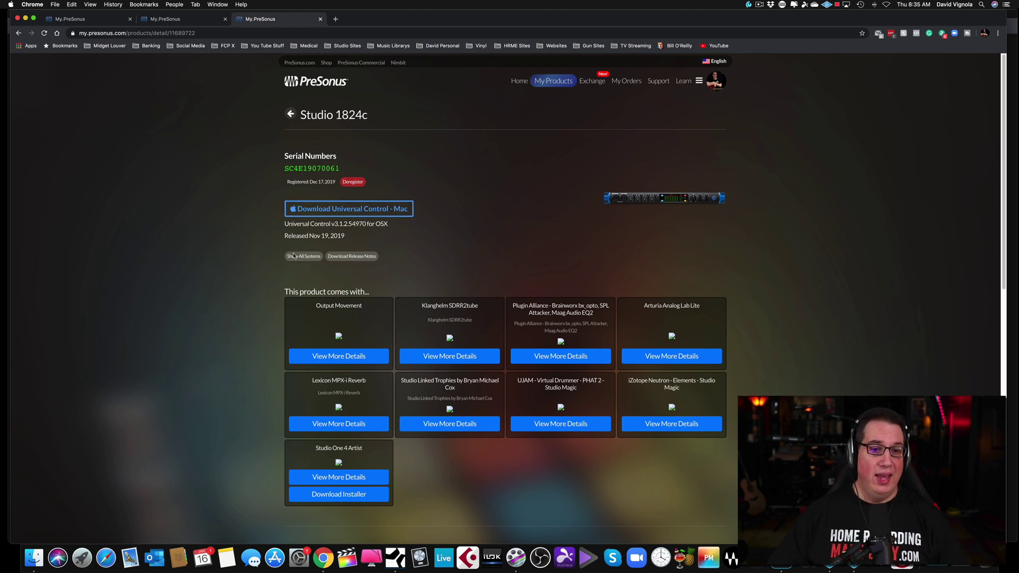
{"action": "scroll", "coordinate": [258, 277], "scroll_direction": "down", "scroll_amount": 2}
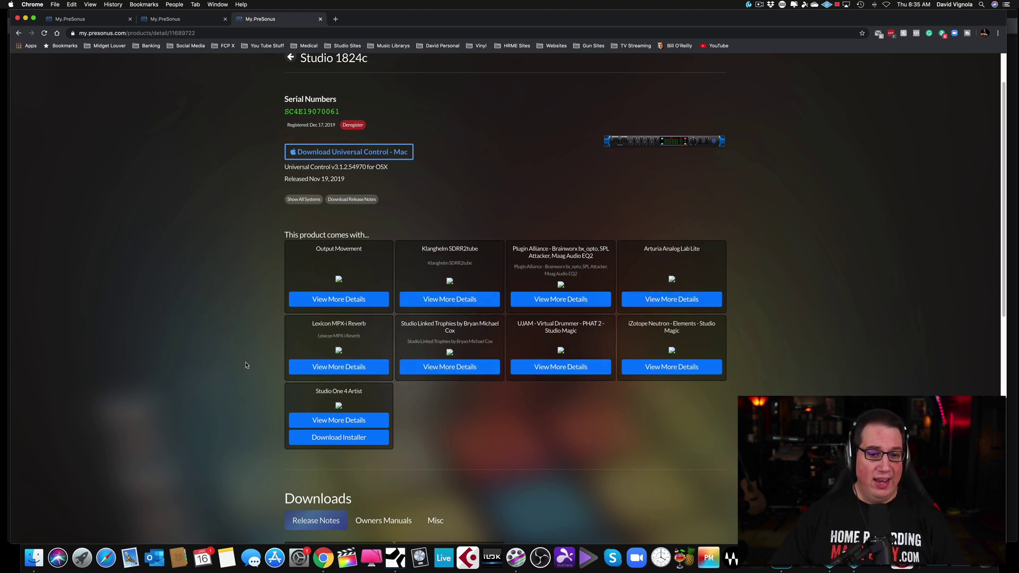
{"action": "scroll", "coordinate": [250, 361], "scroll_direction": "down", "scroll_amount": 3}
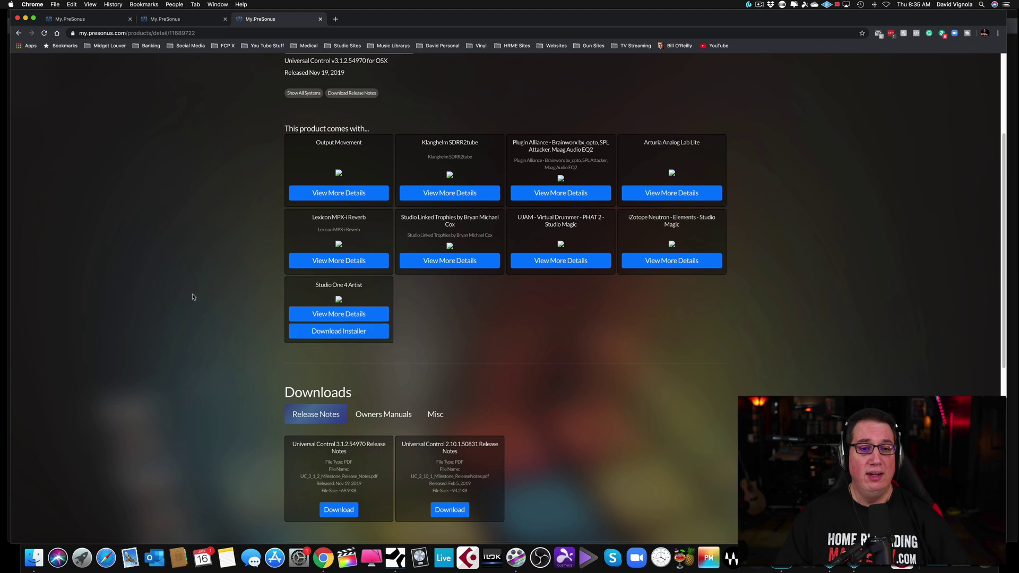
- Browse the Studio 1824c Owners Manuals and Misc downloads, including warranty info and comparison chart
{"action": "scroll", "coordinate": [203, 283], "scroll_direction": "up", "scroll_amount": 4}
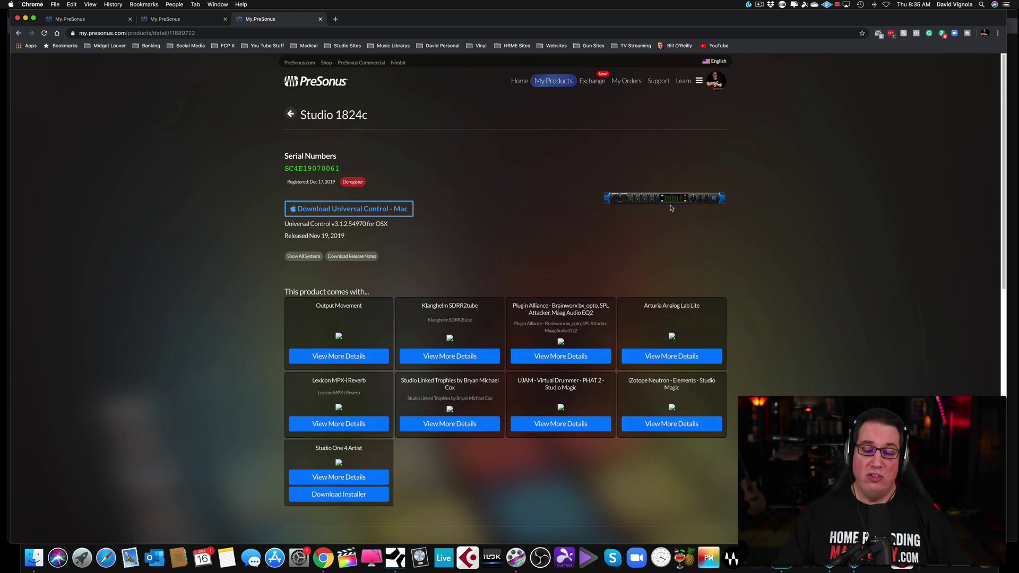
{"action": "scroll", "coordinate": [551, 225], "scroll_direction": "down", "scroll_amount": 7}
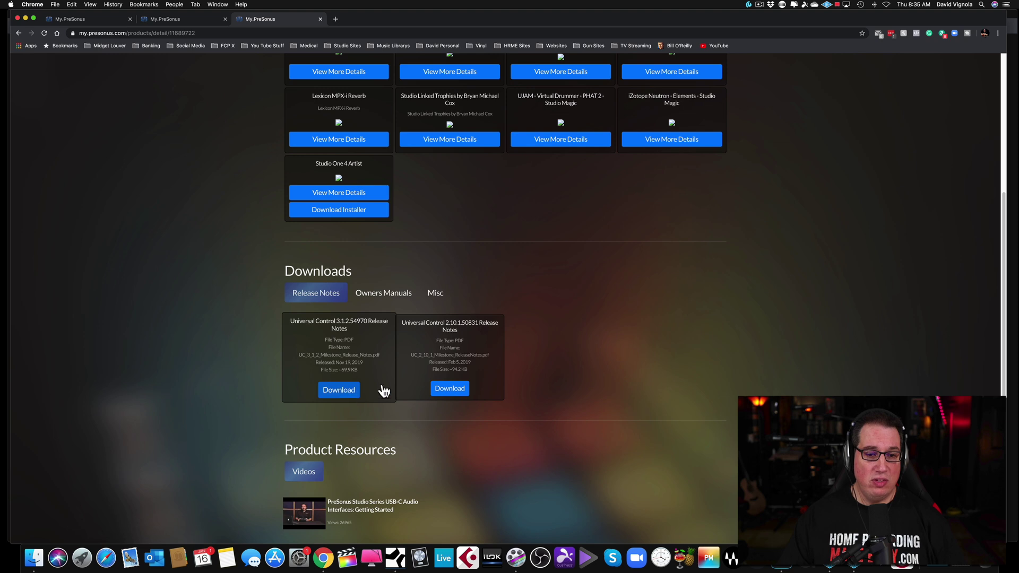
{"action": "left_click", "coordinate": [383, 294]}
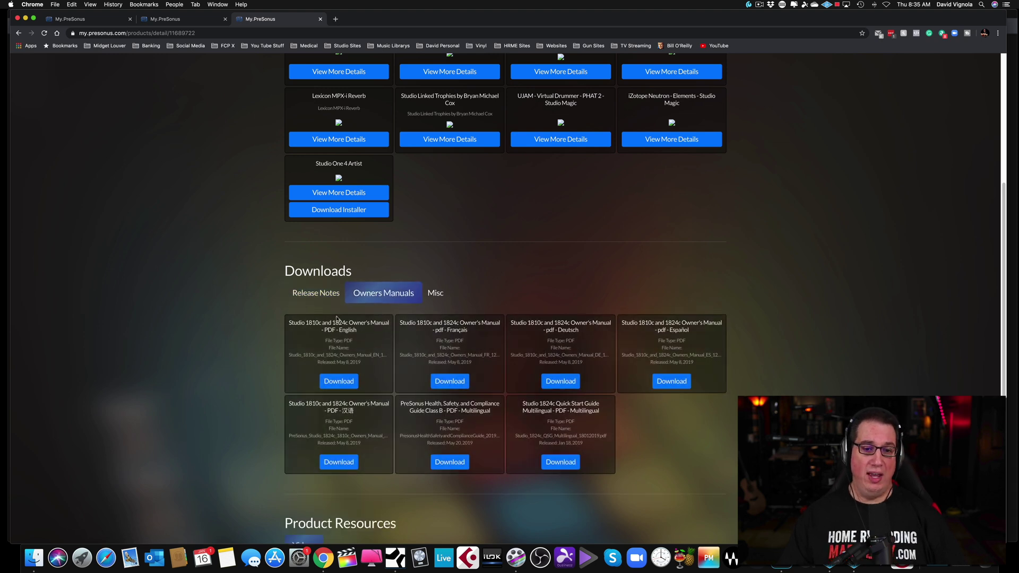
{"action": "left_click", "coordinate": [432, 295]}
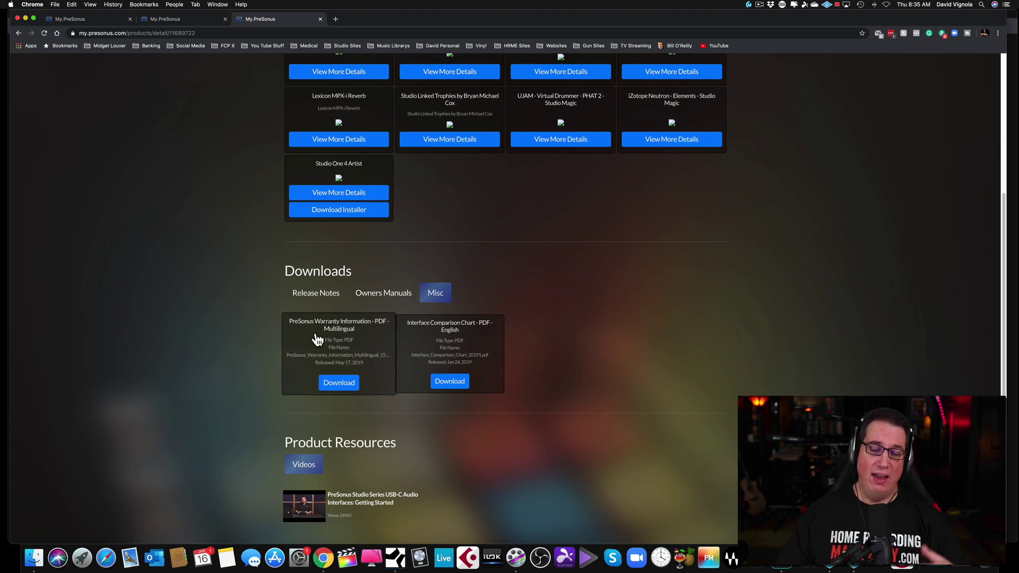
{"action": "scroll", "coordinate": [317, 340], "scroll_direction": "up", "scroll_amount": 6}
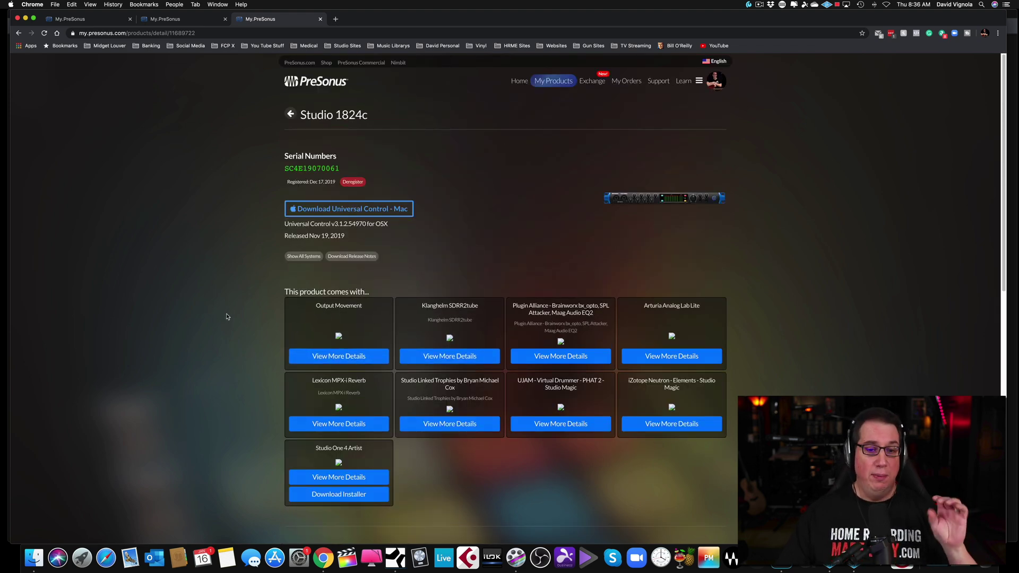
- Open View More Details on the bundled Studio One 4 Artist card
{"action": "scroll", "coordinate": [218, 315], "scroll_direction": "down", "scroll_amount": 2}
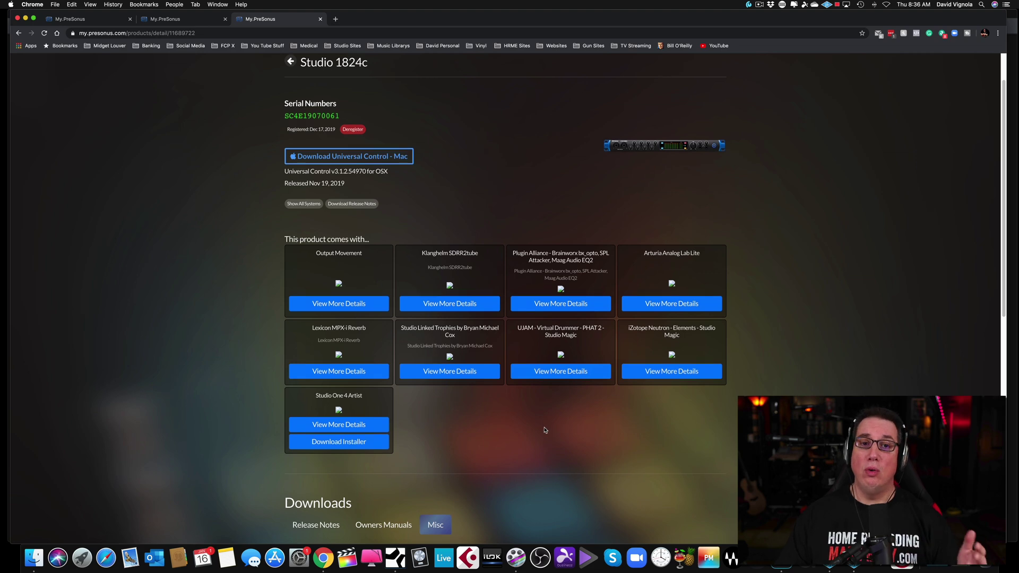
{"action": "scroll", "coordinate": [547, 420], "scroll_direction": "down", "scroll_amount": 10}
{"action": "scroll", "coordinate": [545, 429], "scroll_direction": "up", "scroll_amount": 11}
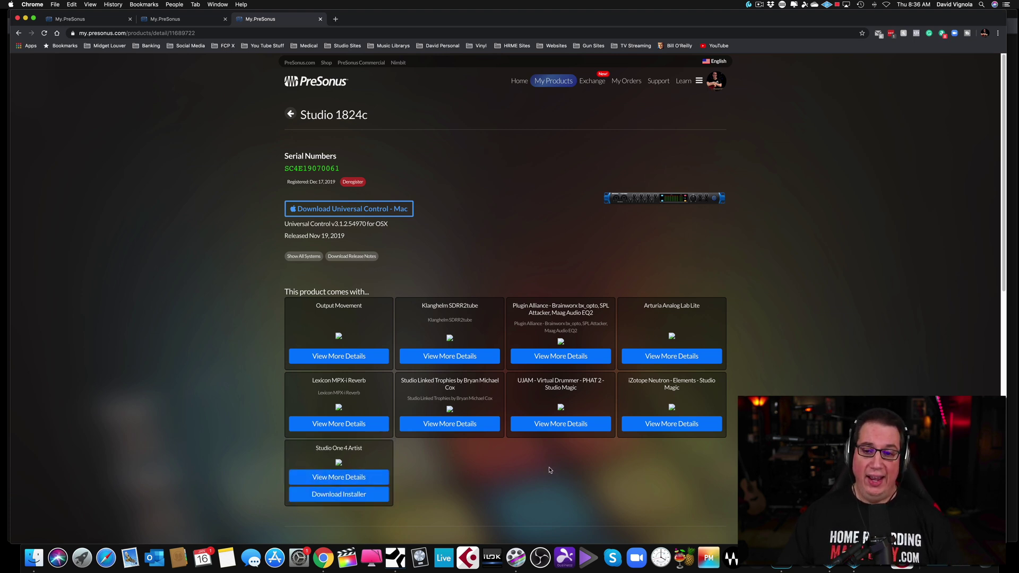
{"action": "scroll", "coordinate": [629, 479], "scroll_direction": "down", "scroll_amount": 5}
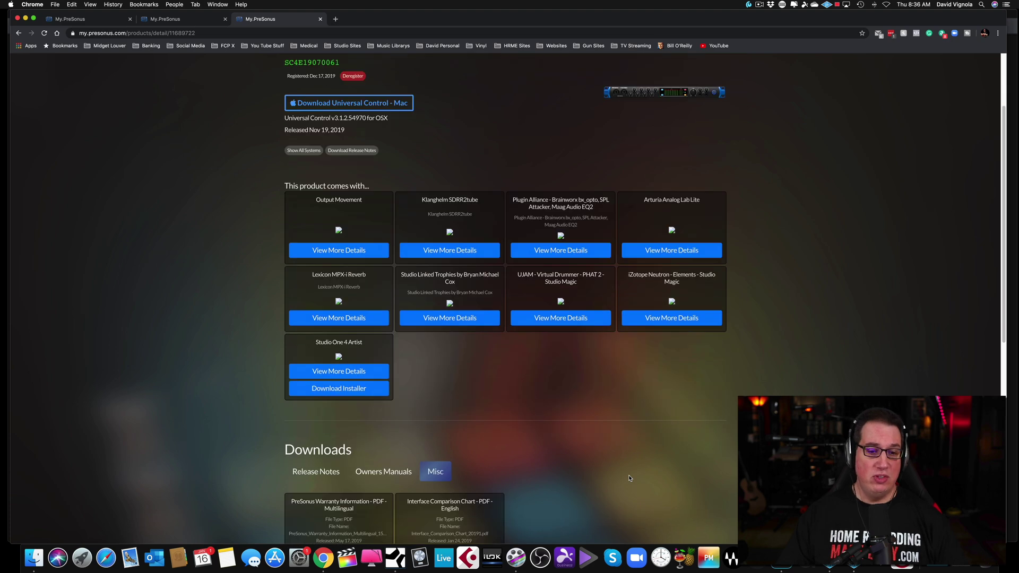
{"action": "left_click", "coordinate": [336, 373]}
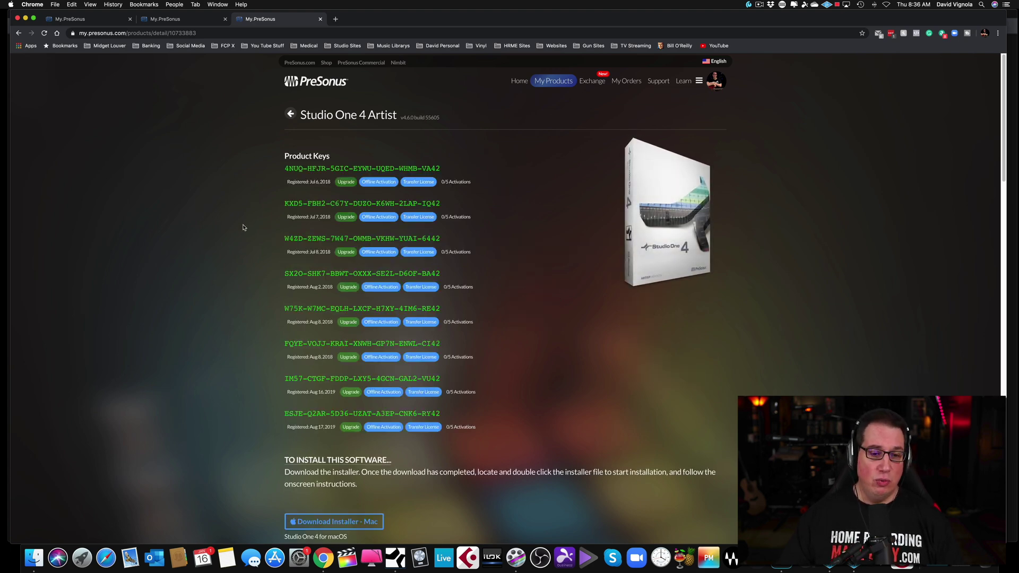
- Start the Studio One 4 Artist Mac installer download from 'To install this software'
{"action": "scroll", "coordinate": [243, 228], "scroll_direction": "down", "scroll_amount": 5}
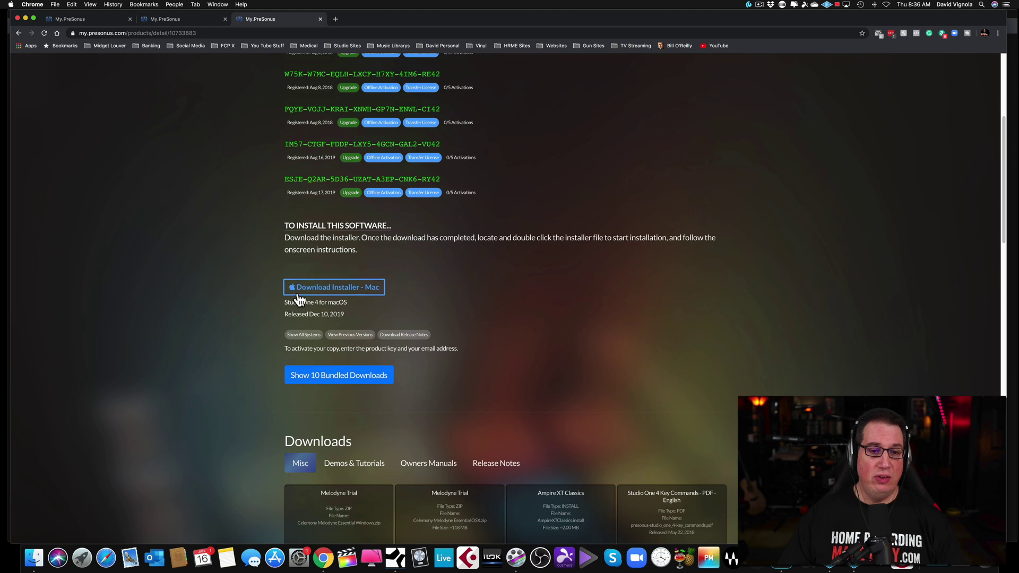
{"action": "left_click", "coordinate": [356, 293]}
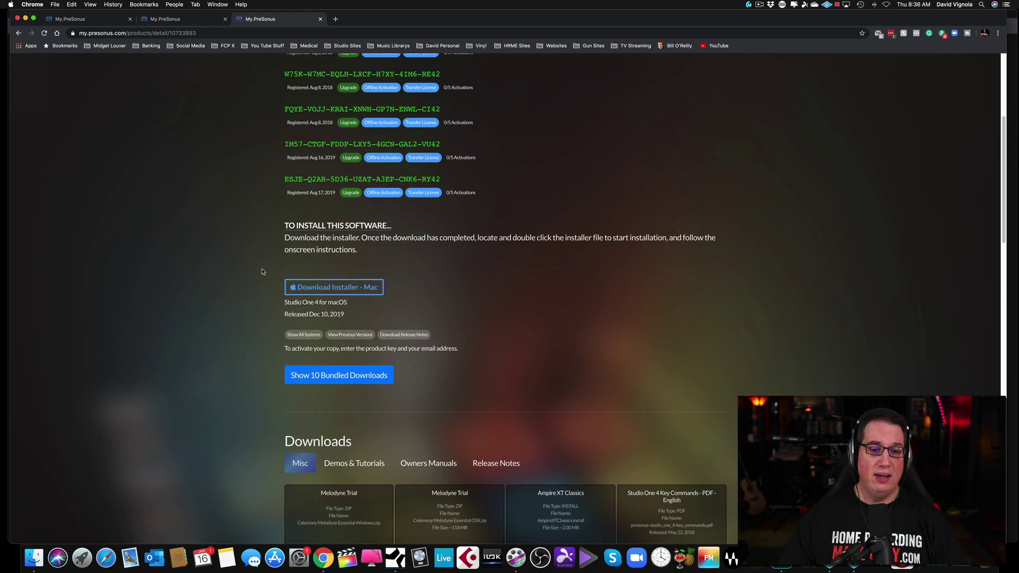
{"action": "scroll", "coordinate": [261, 269], "scroll_direction": "down", "scroll_amount": 2}
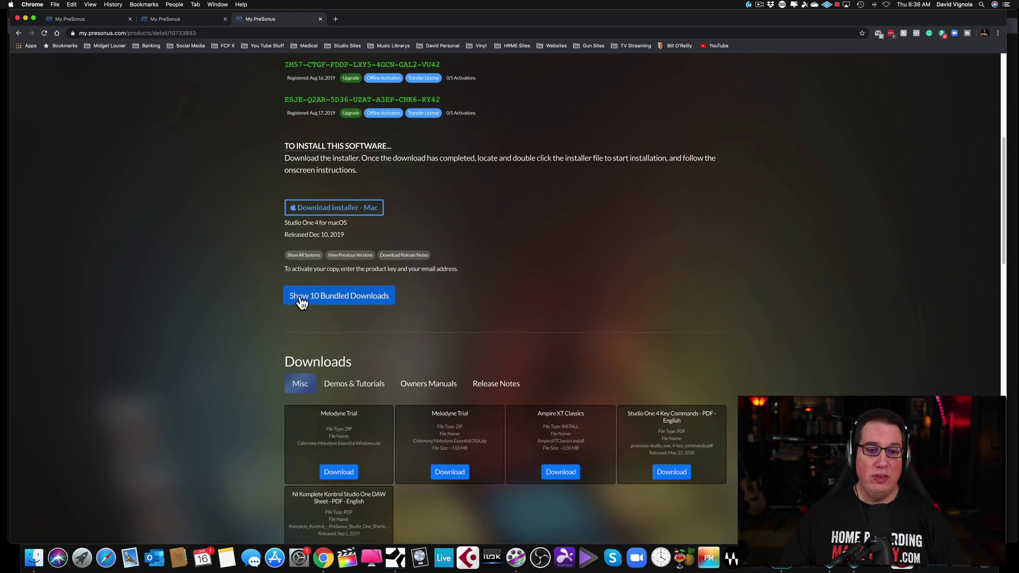
- Expand the ten bundled soundsets, collapse and re-expand them, then scroll to the Misc downloads
{"action": "left_click", "coordinate": [352, 297]}
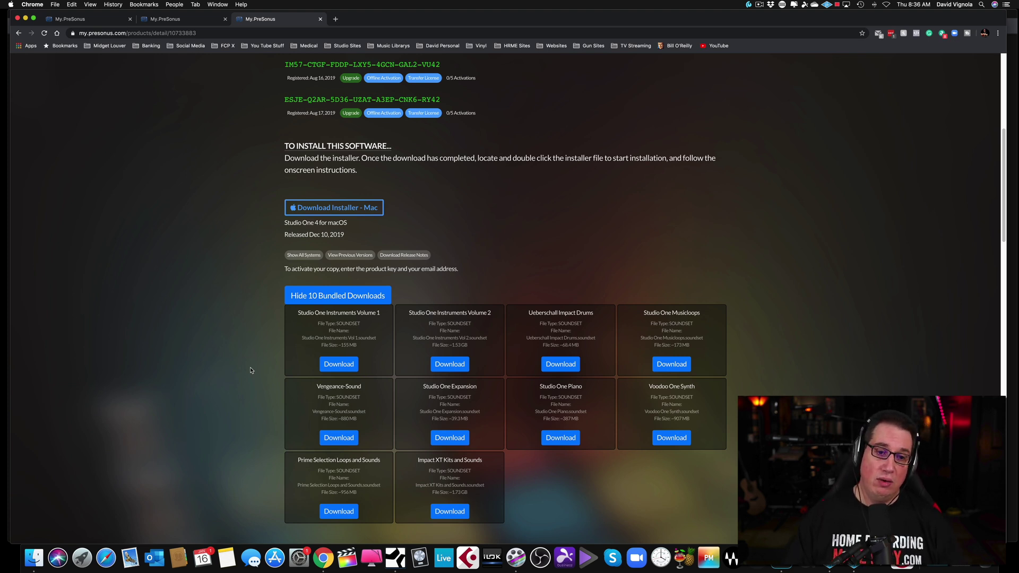
{"action": "scroll", "coordinate": [264, 285], "scroll_direction": "up", "scroll_amount": 1}
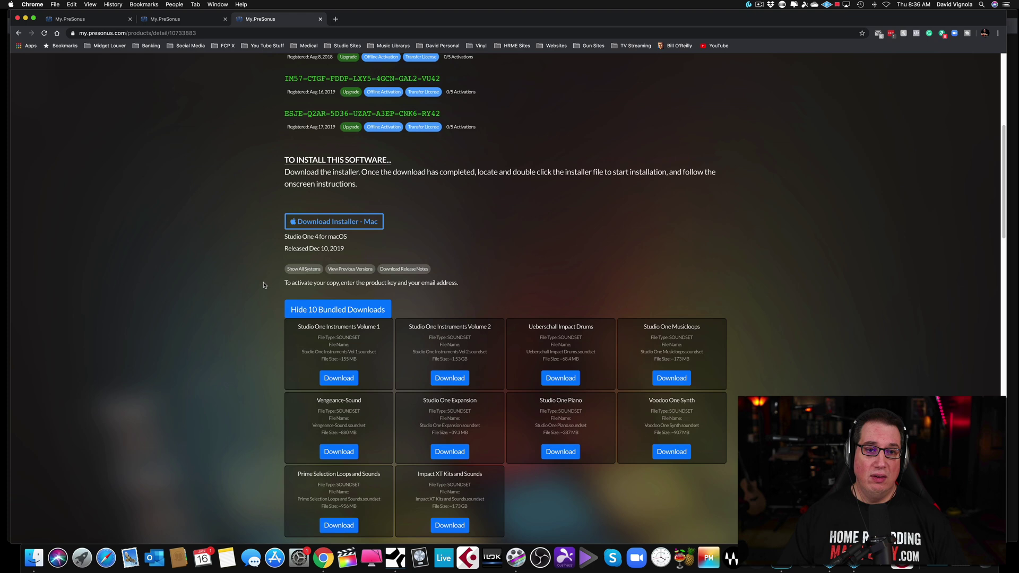
{"action": "scroll", "coordinate": [264, 285], "scroll_direction": "up", "scroll_amount": 2}
{"action": "scroll", "coordinate": [263, 285], "scroll_direction": "down", "scroll_amount": 5}
{"action": "scroll", "coordinate": [264, 285], "scroll_direction": "up", "scroll_amount": 8}
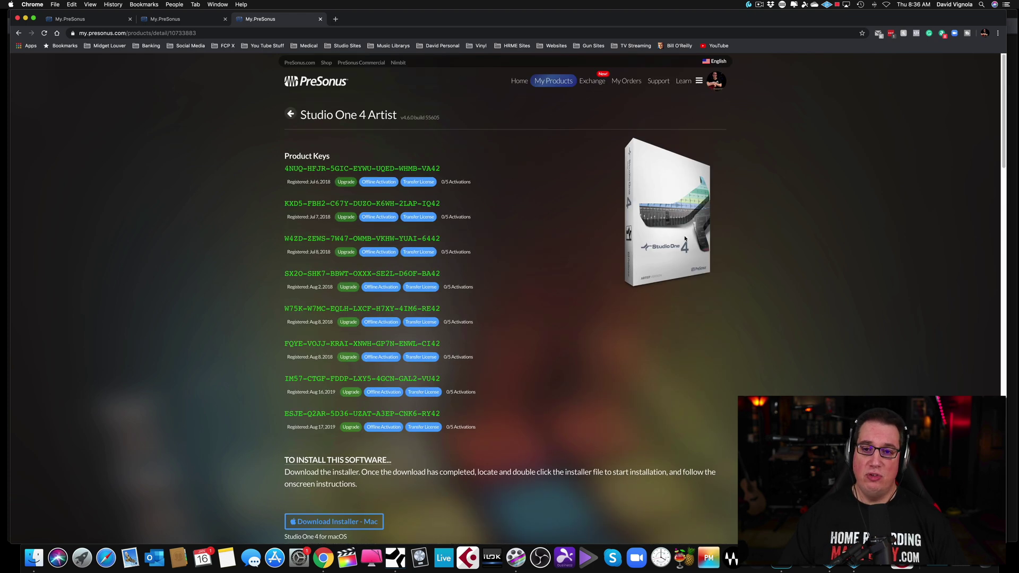
{"action": "scroll", "coordinate": [250, 337], "scroll_direction": "down", "scroll_amount": 10}
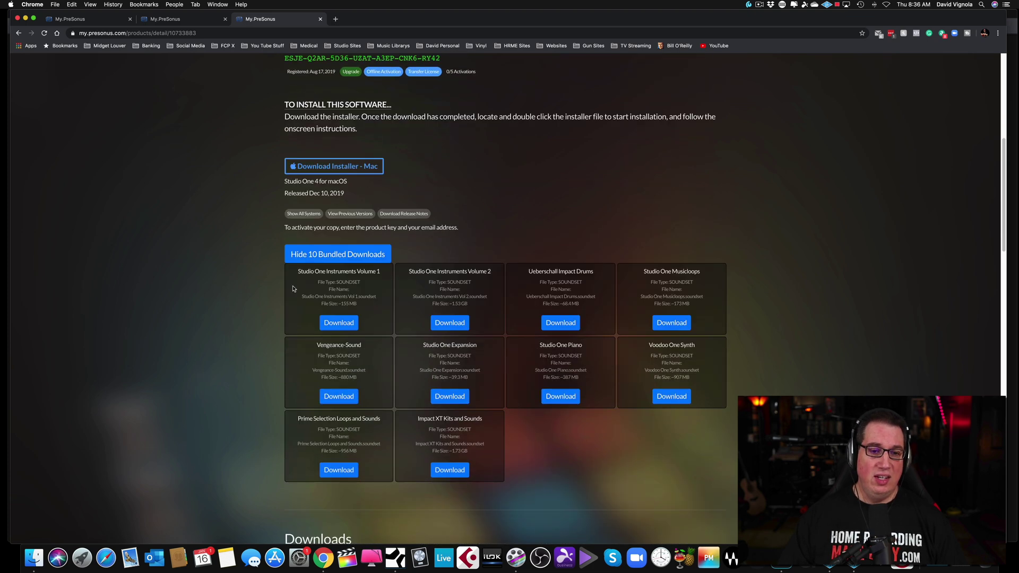
{"action": "left_click", "coordinate": [320, 258]}
{"action": "left_click", "coordinate": [321, 258]}
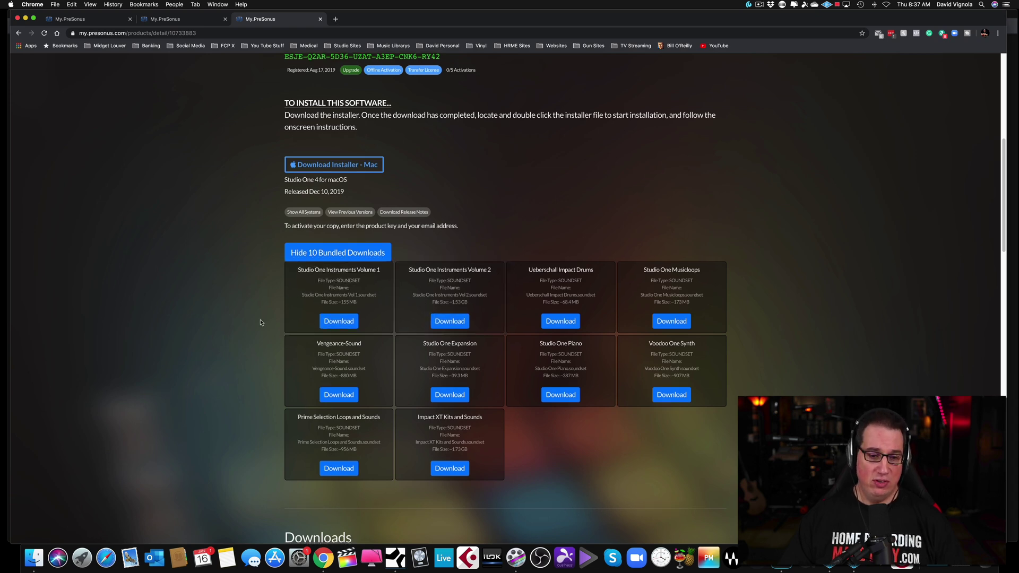
{"action": "scroll", "coordinate": [260, 322], "scroll_direction": "down", "scroll_amount": 3}
{"action": "scroll", "coordinate": [260, 322], "scroll_direction": "down", "scroll_amount": 3}
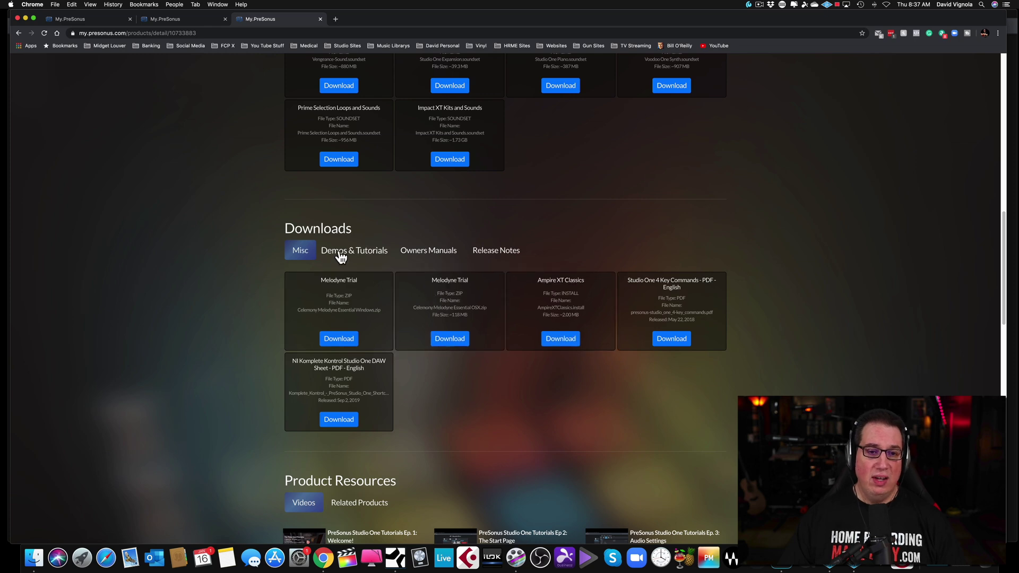
- Cycle the Downloads tabs through Demos & Tutorials and Owners Manuals, ending on Release Notes
{"action": "left_click", "coordinate": [341, 256]}
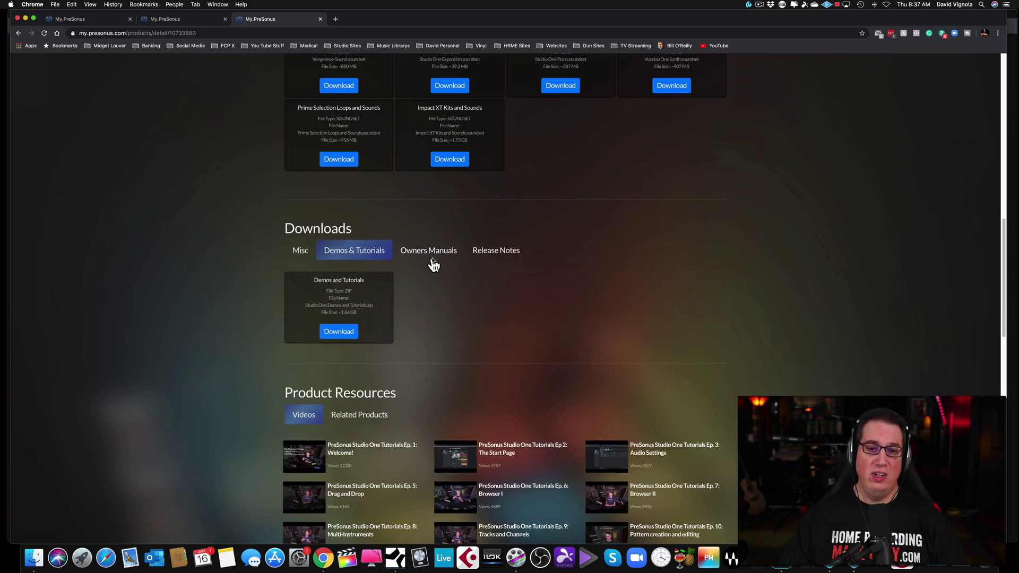
{"action": "left_click", "coordinate": [436, 258]}
{"action": "left_click", "coordinate": [485, 254]}
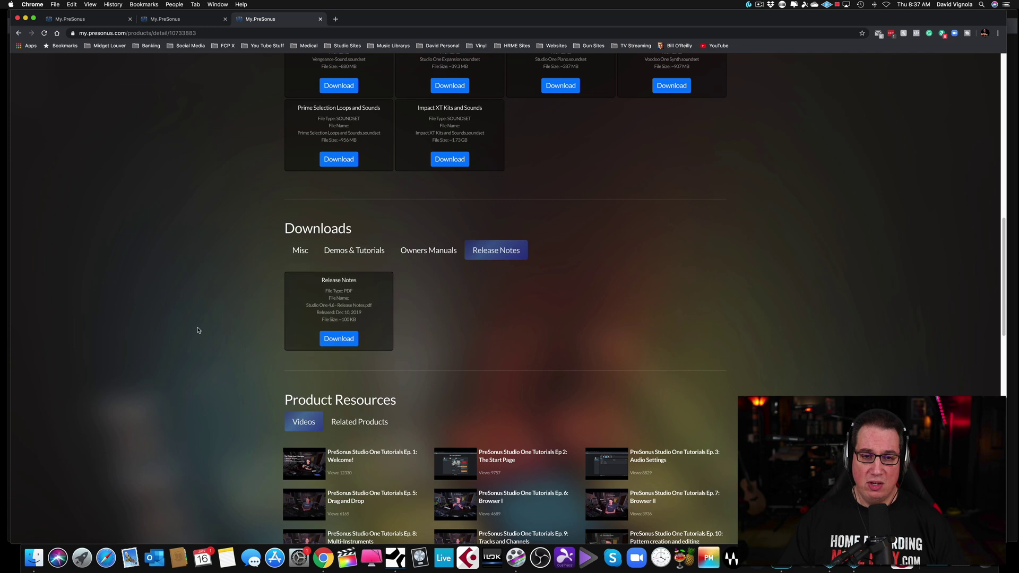
{"action": "scroll", "coordinate": [196, 329], "scroll_direction": "up", "scroll_amount": 15}
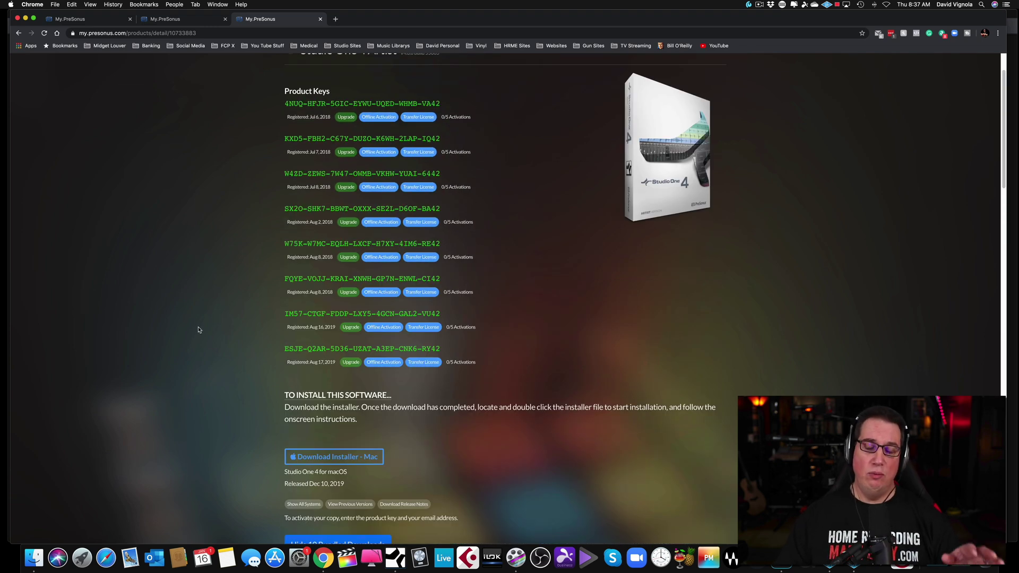
{"action": "scroll", "coordinate": [198, 329], "scroll_direction": "down", "scroll_amount": 6}
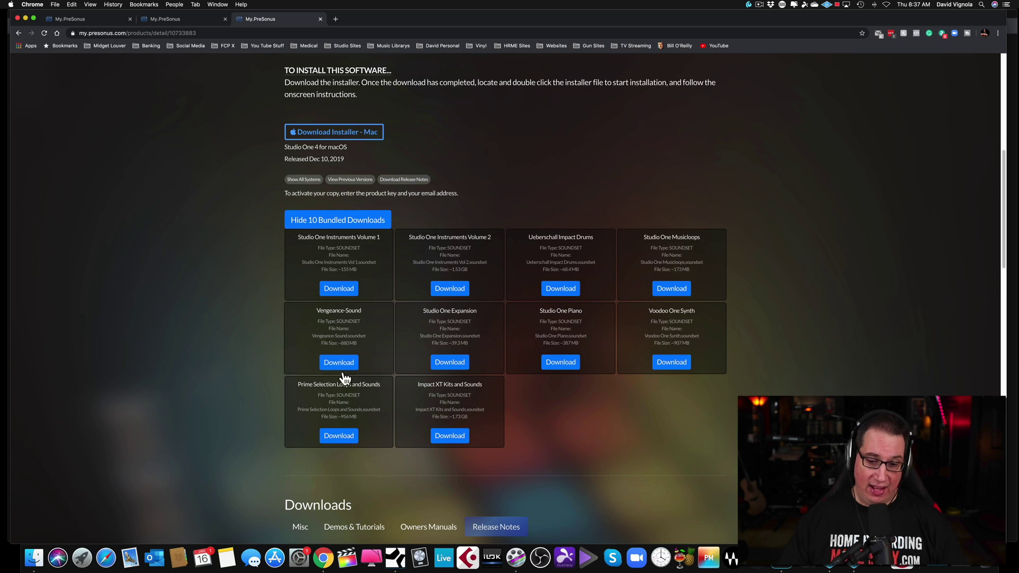
- Open Studio One's Song page and list instruments with Toontrack collapsed and PreSonus expanded
{"action": "key", "text": "super+Tab"}
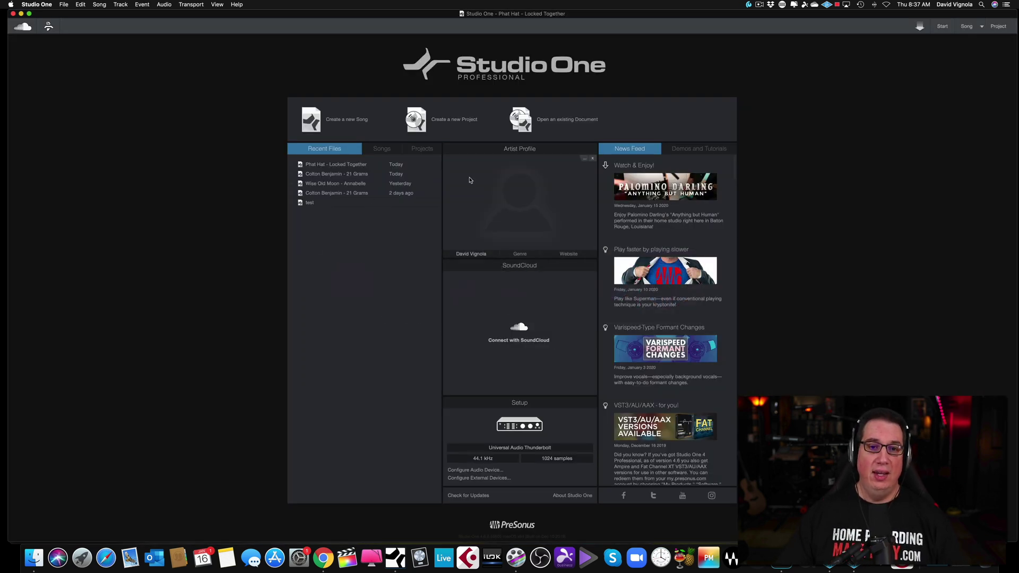
{"action": "left_click", "coordinate": [966, 26]}
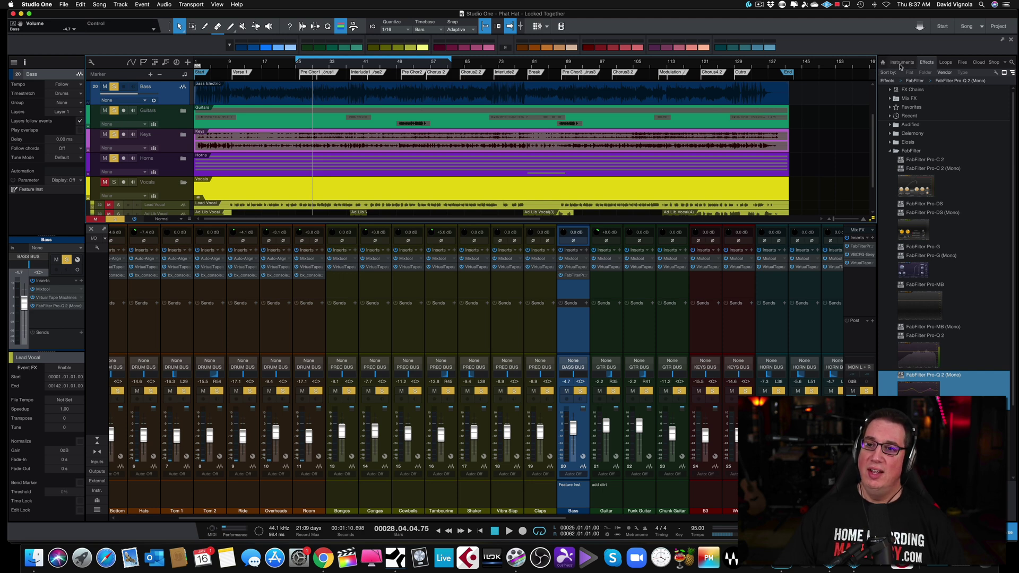
{"action": "left_click", "coordinate": [902, 63]}
{"action": "left_click", "coordinate": [890, 159]}
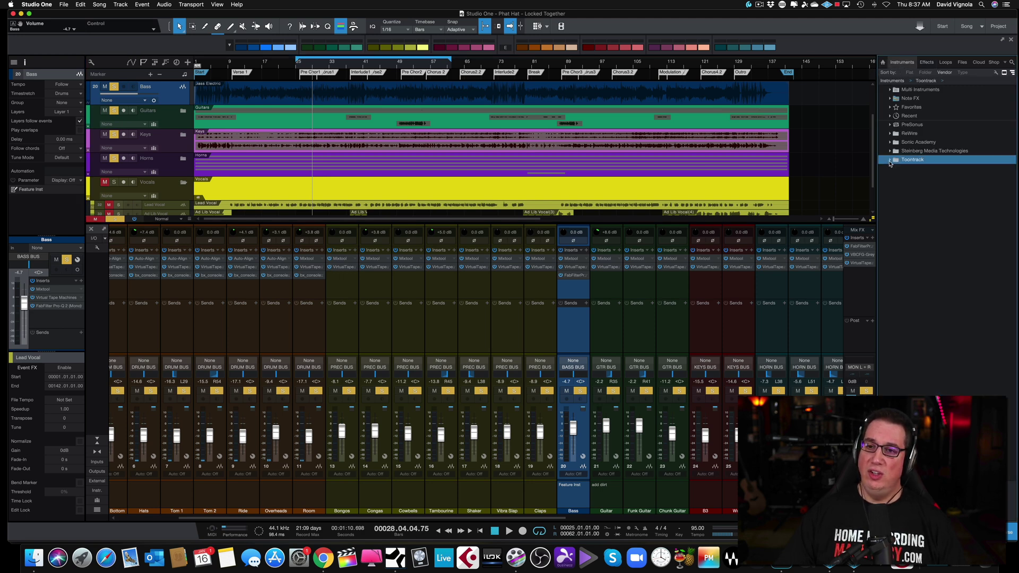
{"action": "left_click", "coordinate": [890, 125]}
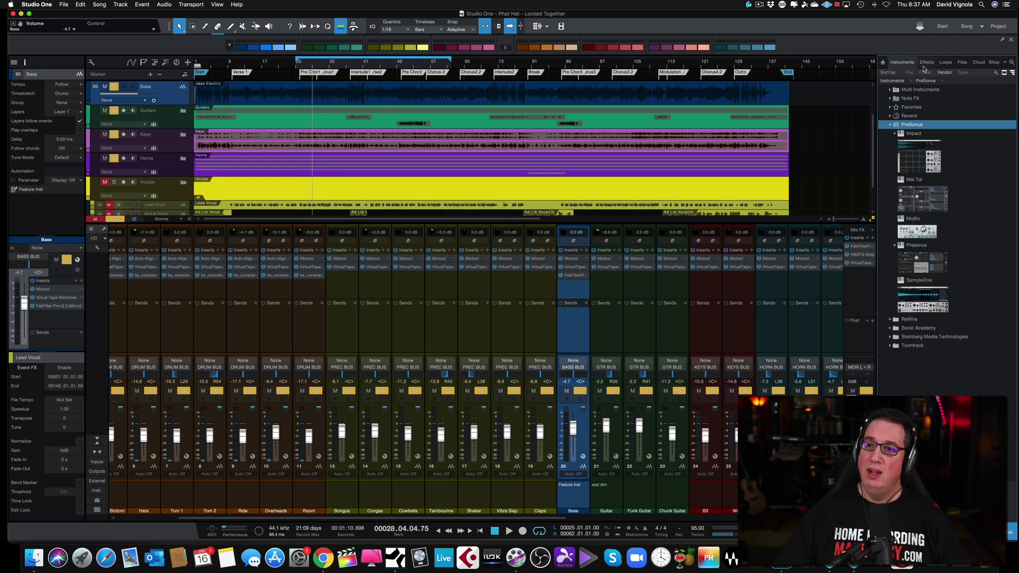
- Browse the Loops tab's genre folders, including Classical, other and World
{"action": "left_click", "coordinate": [945, 62]}
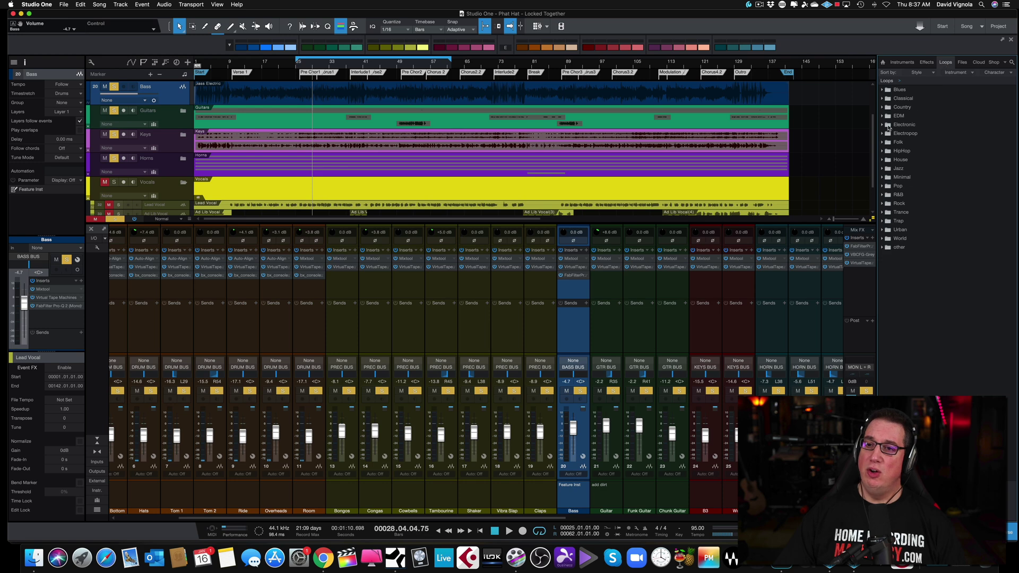
{"action": "left_click", "coordinate": [882, 99]}
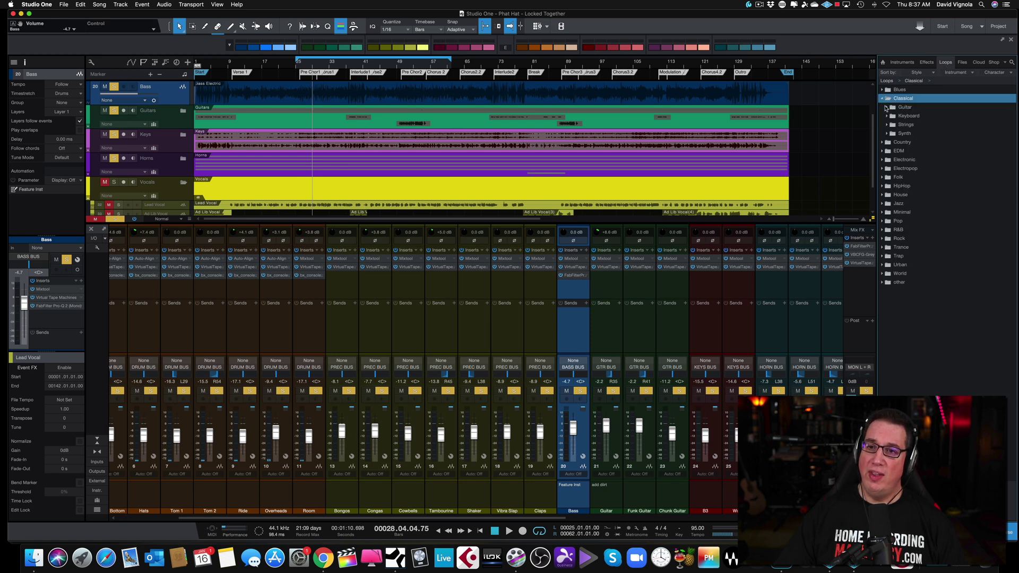
{"action": "left_click", "coordinate": [883, 98]}
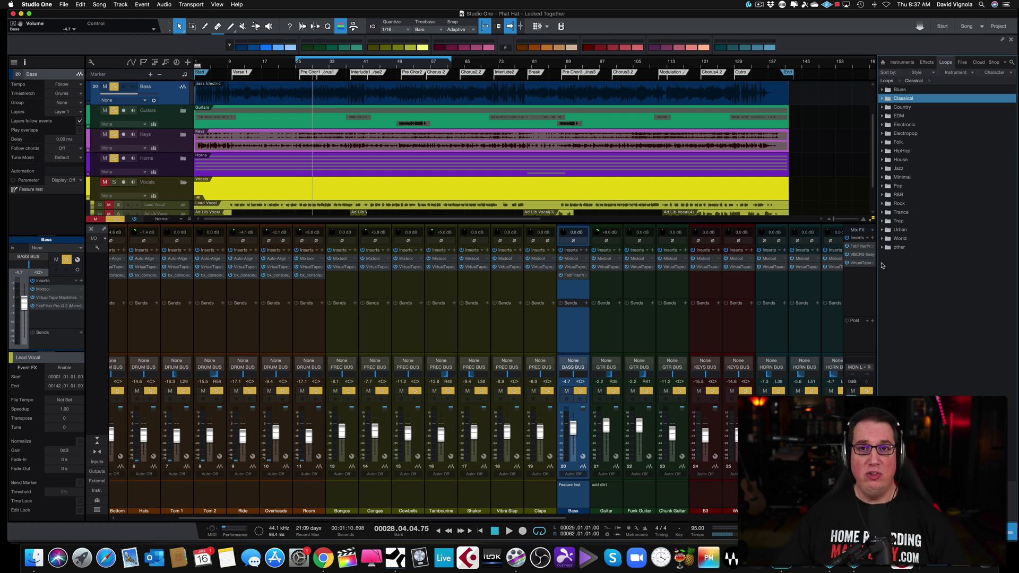
{"action": "left_click", "coordinate": [882, 247]}
{"action": "left_click", "coordinate": [883, 239]}
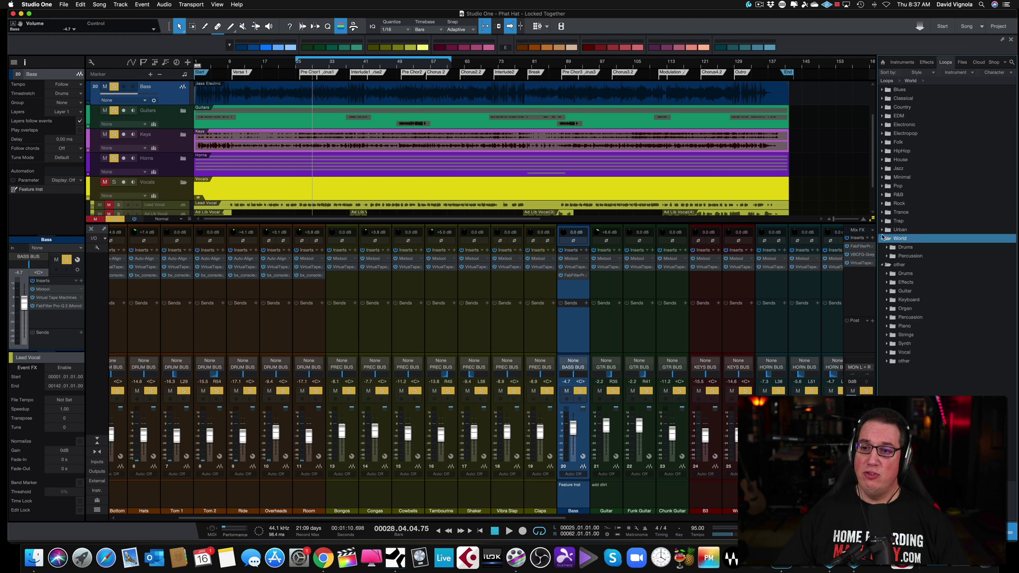
- Reselect the PreSonus instruments folder and return to the My.PreSonus downloads page
{"action": "left_click", "coordinate": [904, 63]}
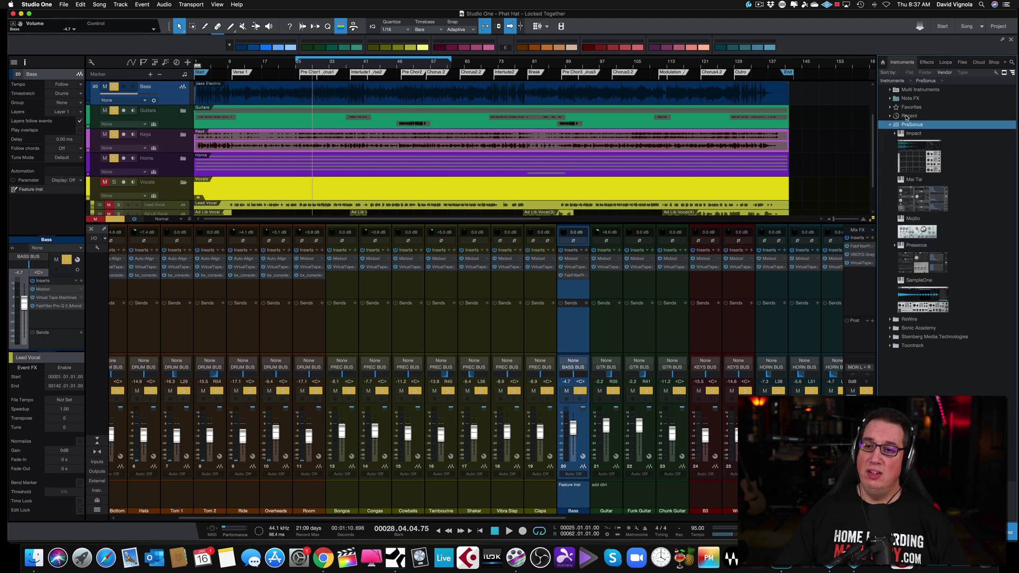
{"action": "left_click", "coordinate": [888, 125]}
{"action": "key", "text": "super+Tab"}
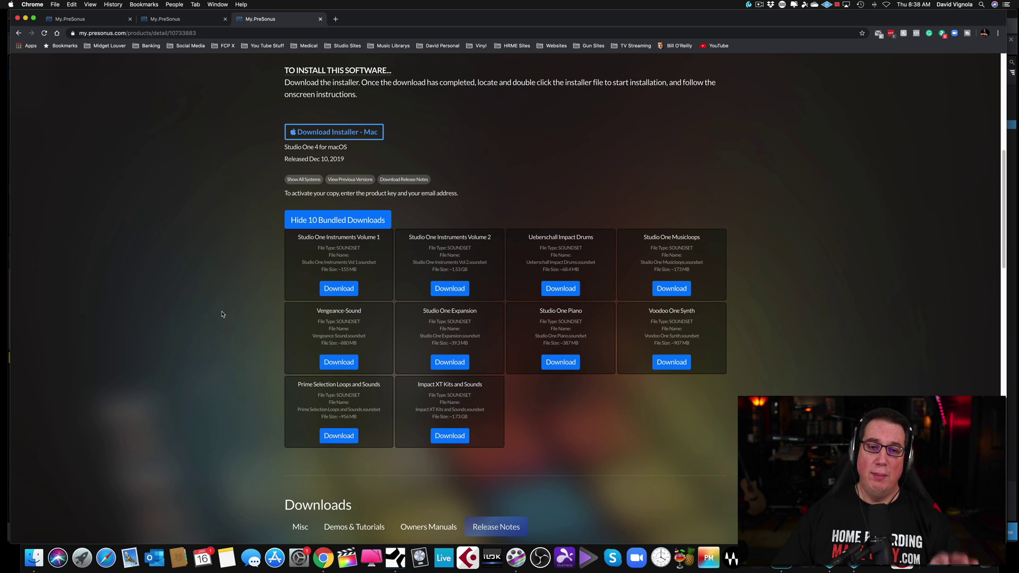
{"action": "scroll", "coordinate": [221, 314], "scroll_direction": "up", "scroll_amount": 4}
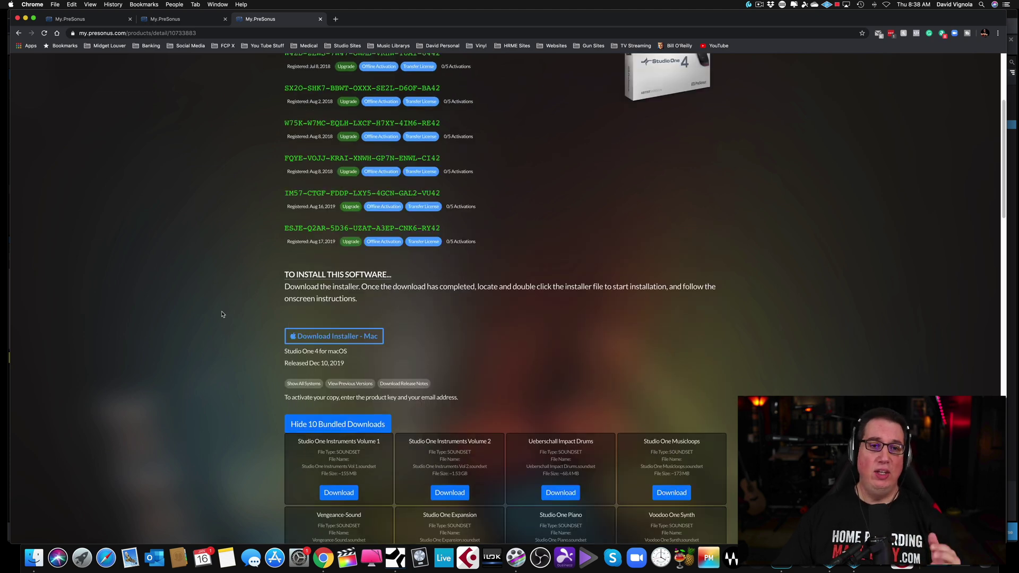
{"action": "scroll", "coordinate": [222, 314], "scroll_direction": "down", "scroll_amount": 5}
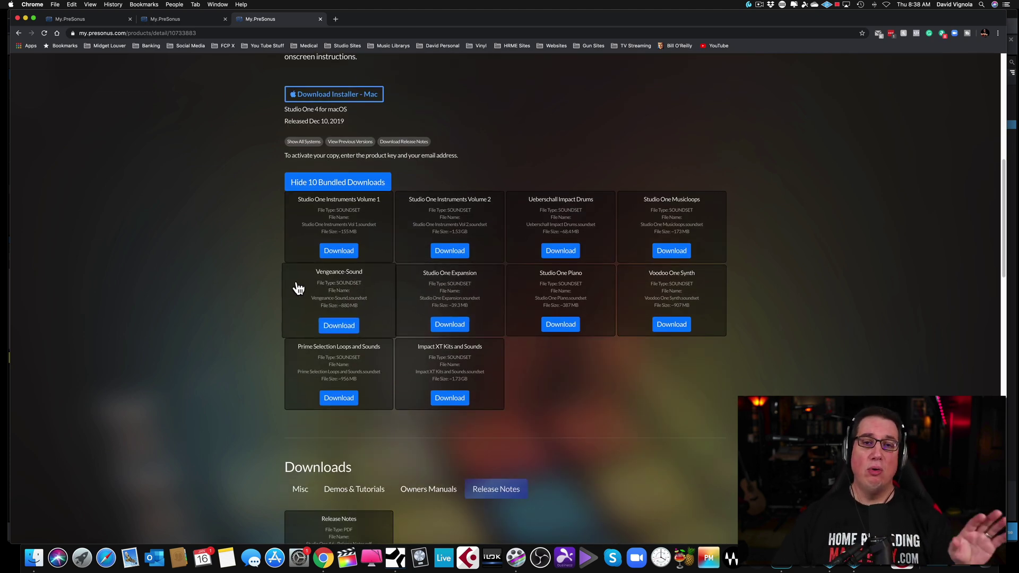